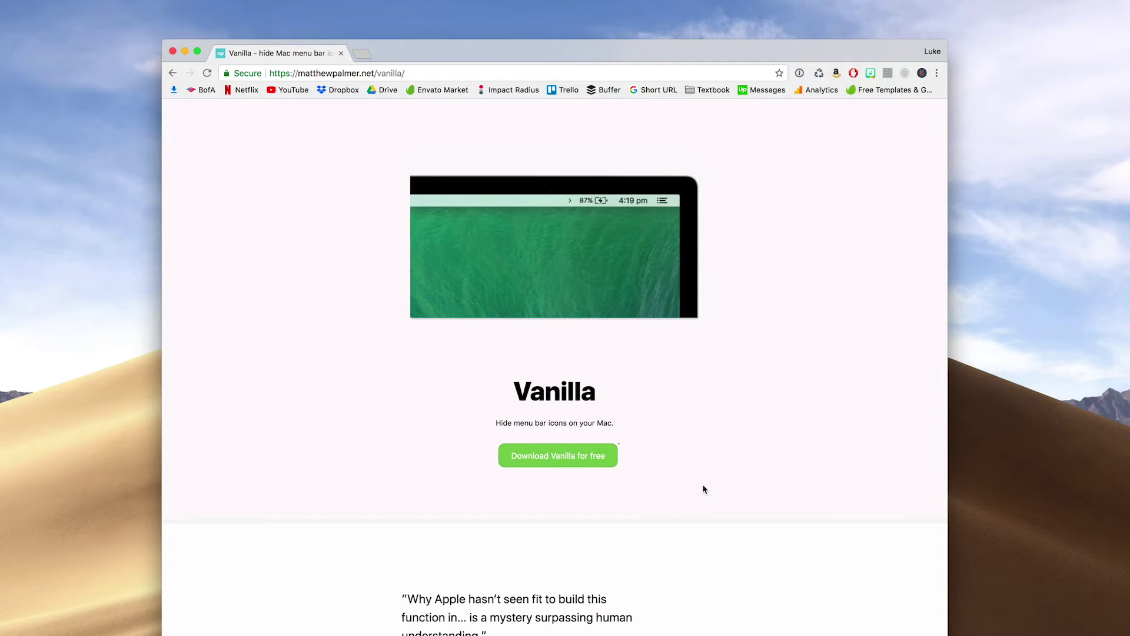
scroll(704, 489, down, 10)
scroll(704, 490, down, 5)
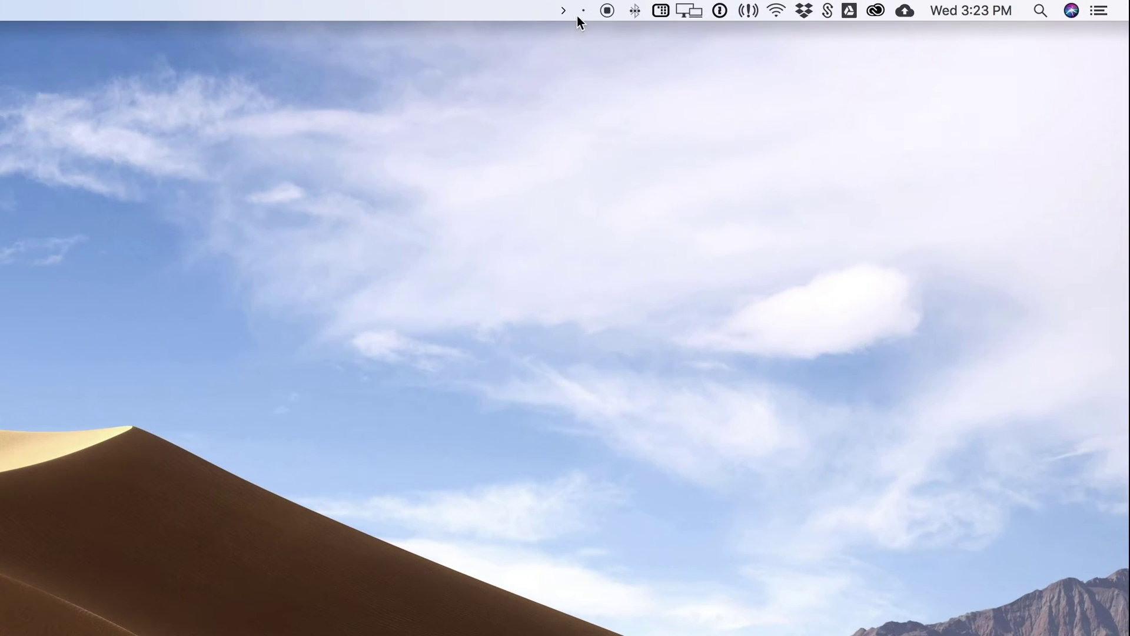
click(582, 10)
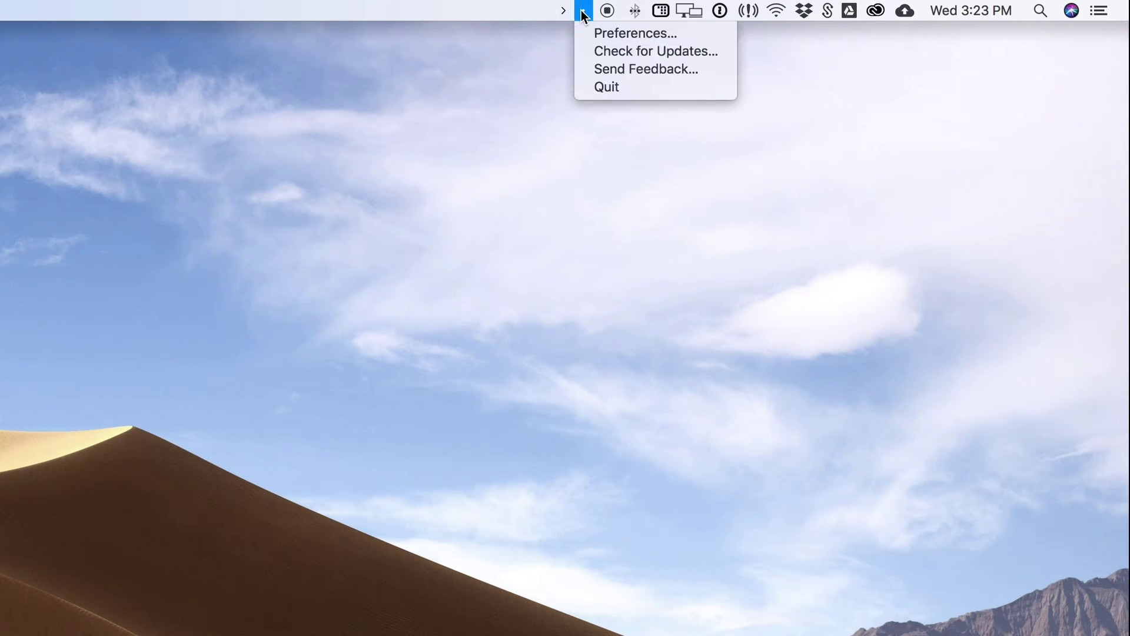
click(583, 12)
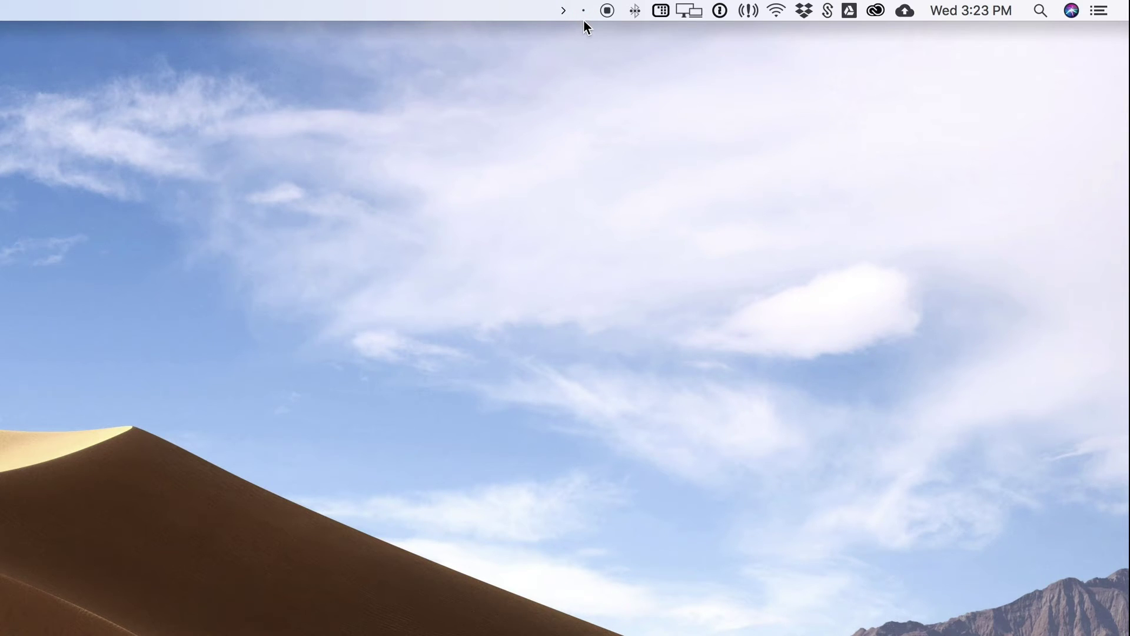
Move the Bluetooth, keypad, displays and record icons into Vanilla's hidden group and collapse it.
drag(635, 11, 581, 12)
drag(661, 11, 586, 11)
drag(691, 10, 586, 10)
drag(687, 11, 586, 11)
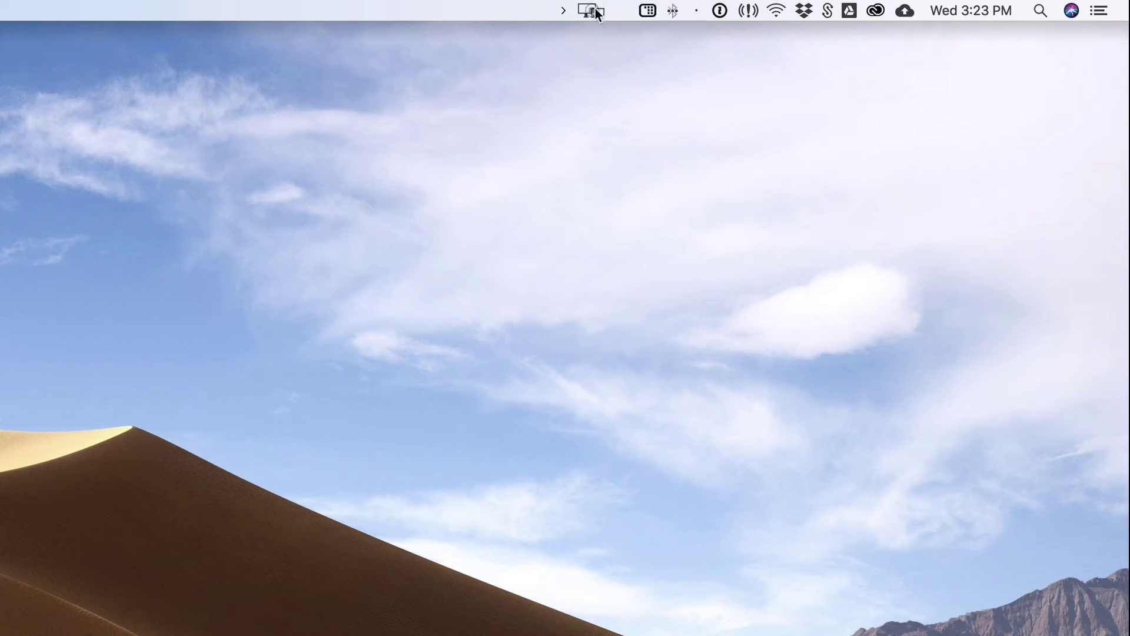
click(562, 13)
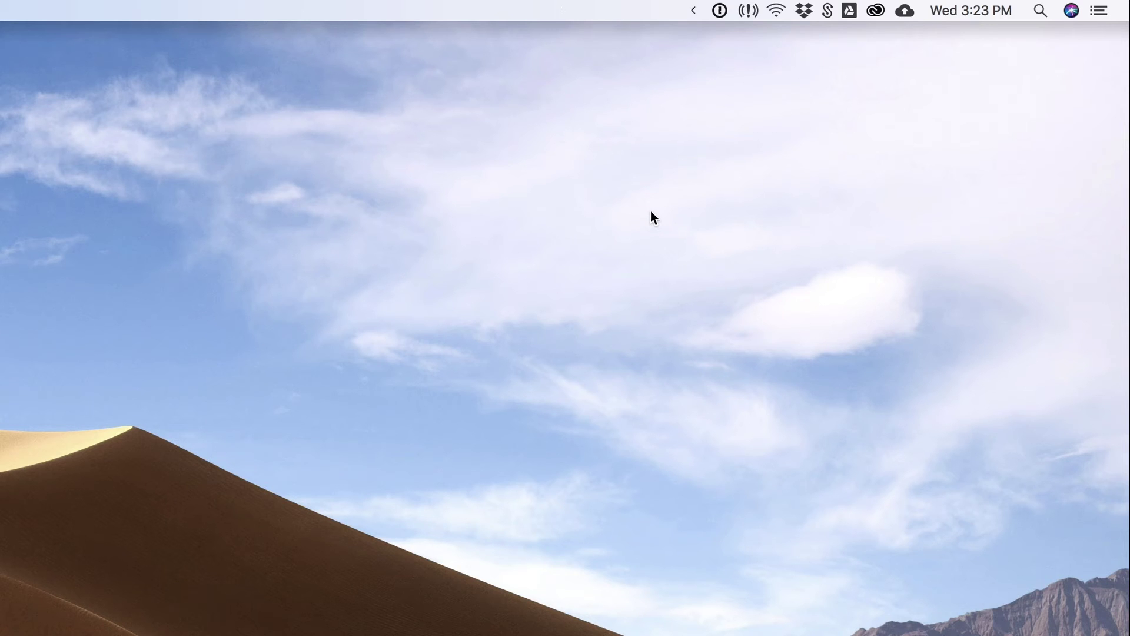